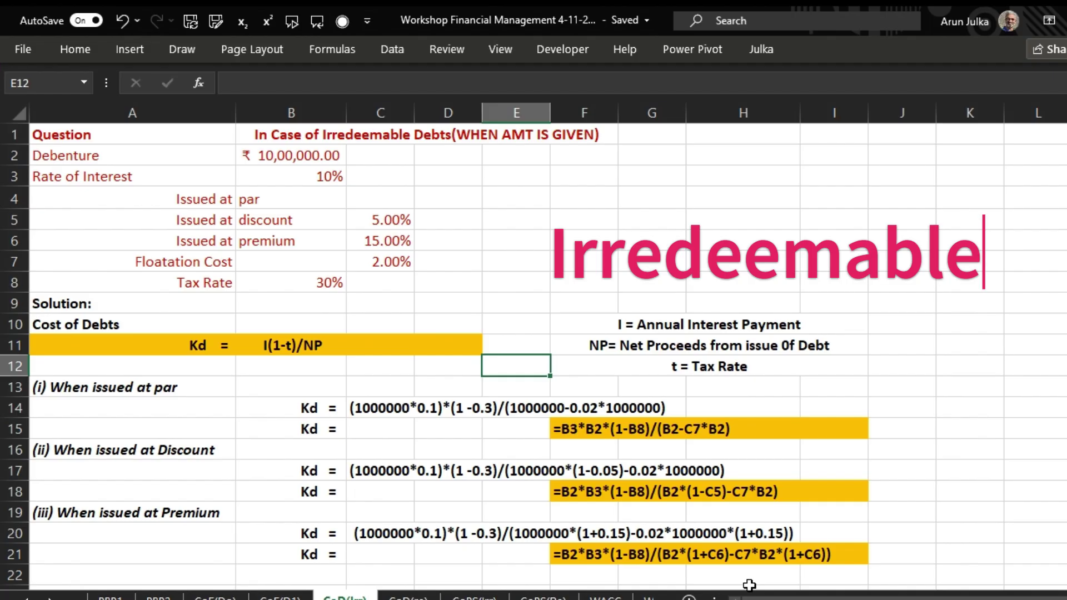
- Review the inputs: debenture amount, 10% interest, issue types, 2% floatation cost in C7, 30% tax in B8
{"action": "left_click", "coordinate": [189, 350]}
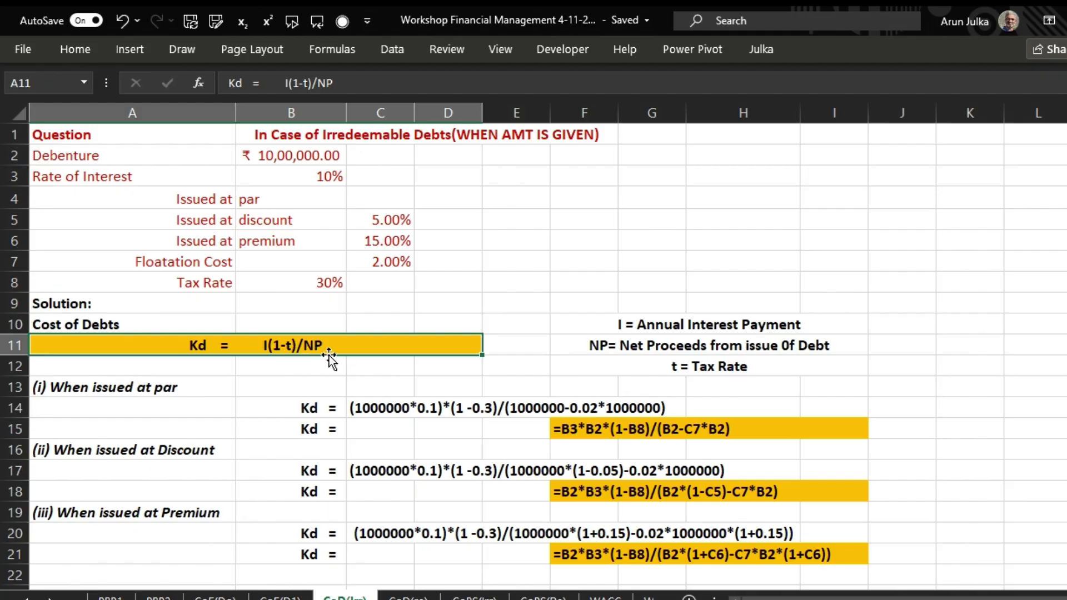
{"action": "left_click", "coordinate": [380, 428]}
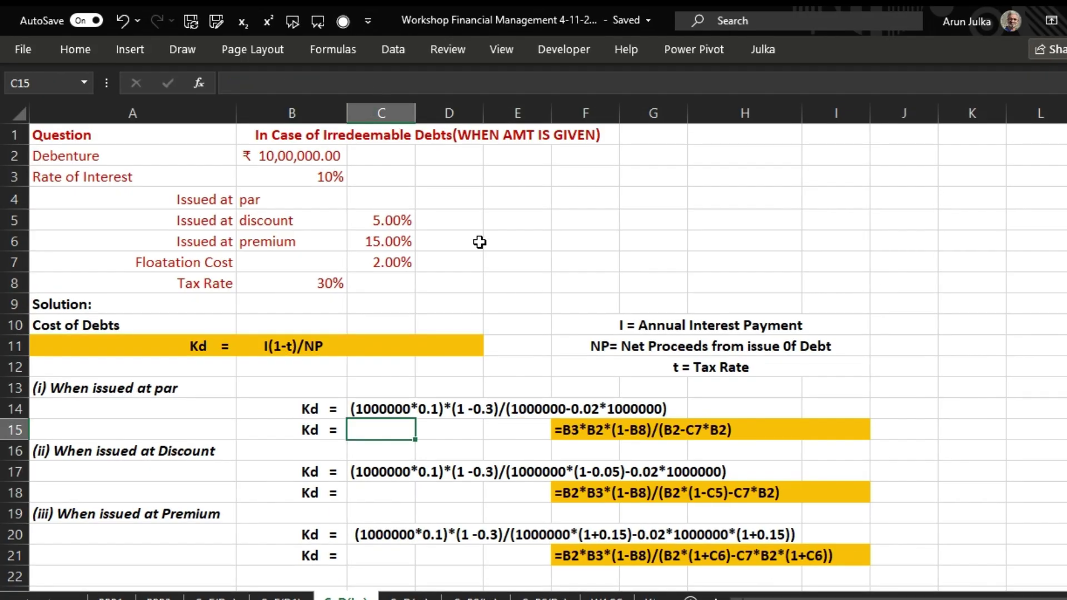
{"action": "left_click", "coordinate": [293, 159]}
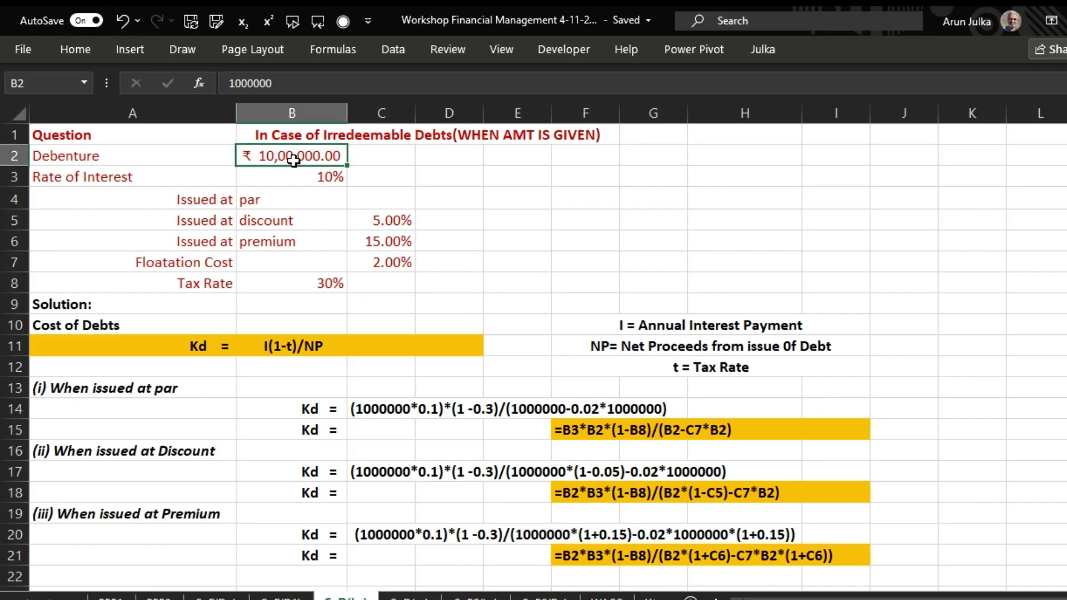
{"action": "key", "text": "Down"}
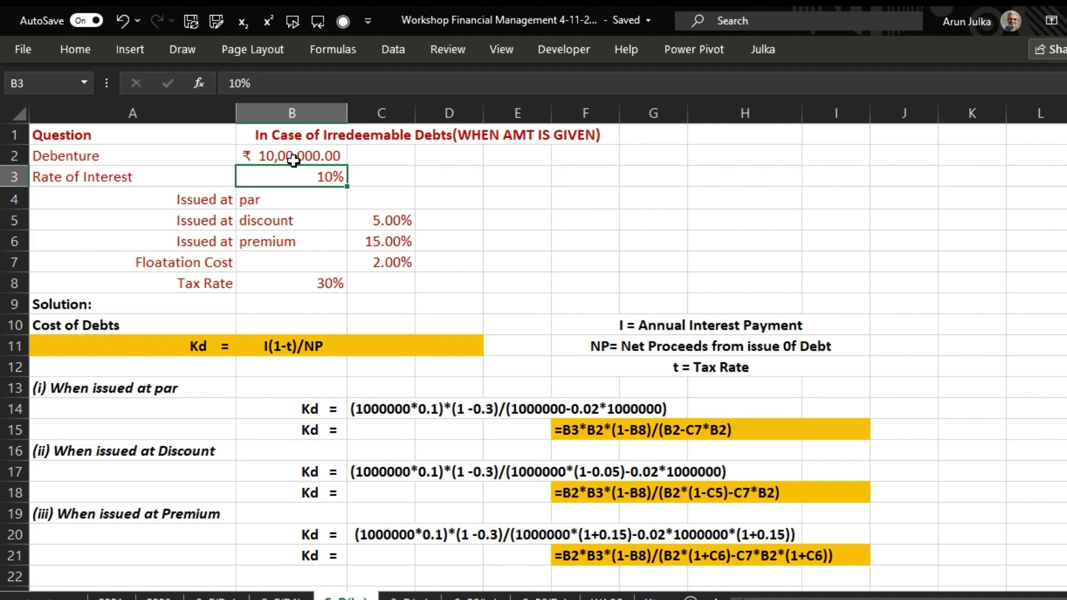
{"action": "key", "text": "Down"}
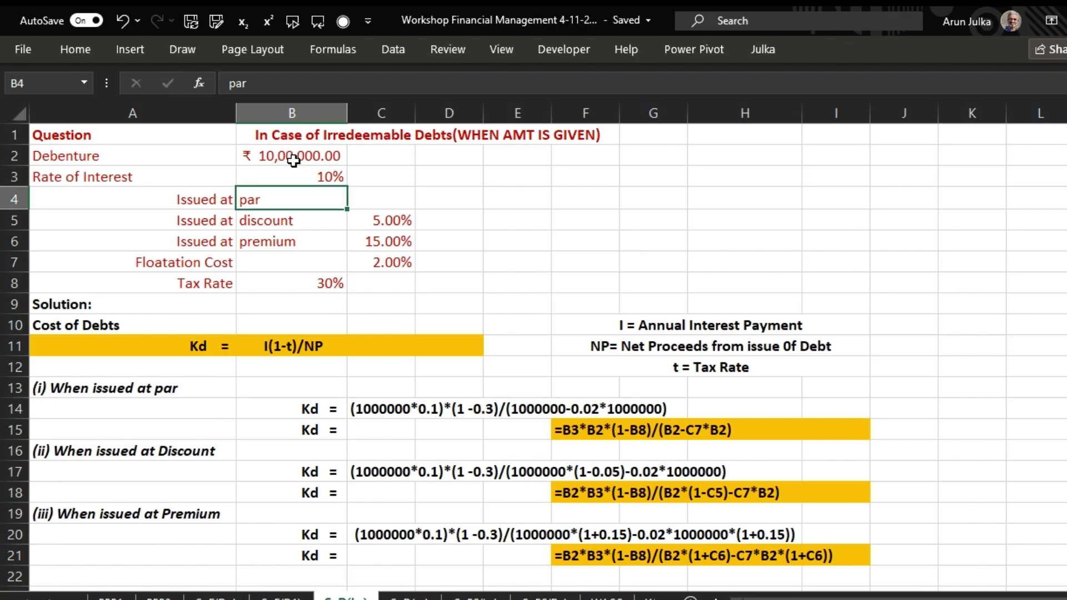
{"action": "key", "text": "Down"}
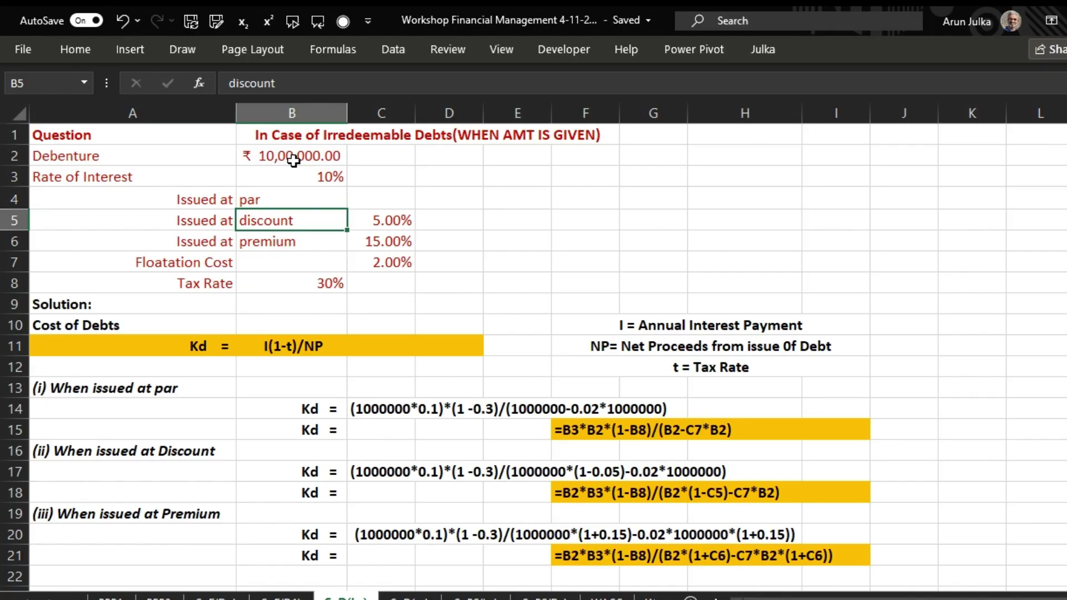
{"action": "key", "text": "Down"}
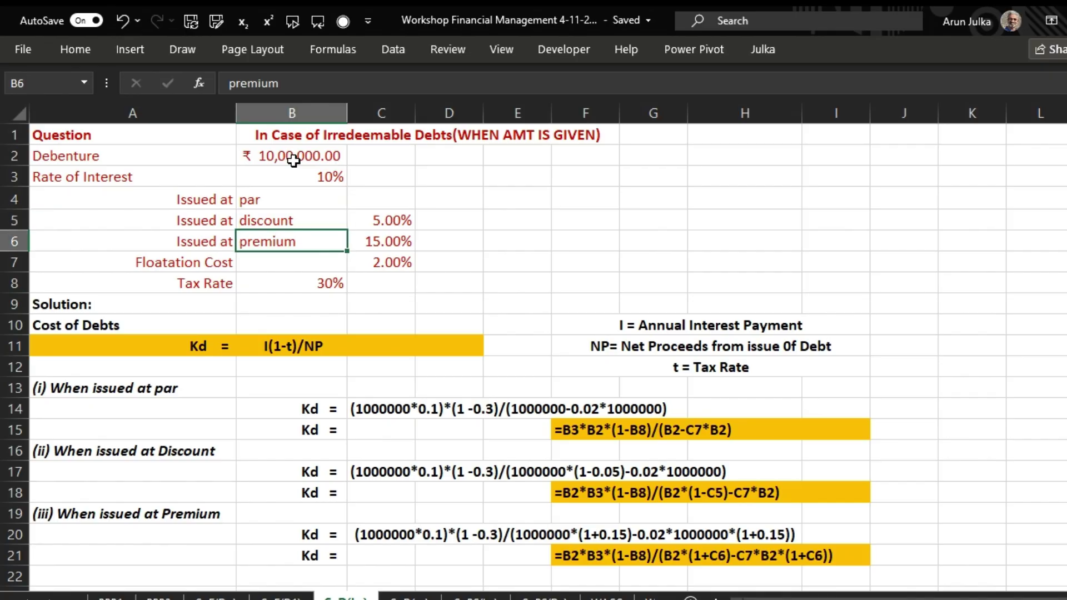
{"action": "key", "text": "Down"}
{"action": "key", "text": "Right"}
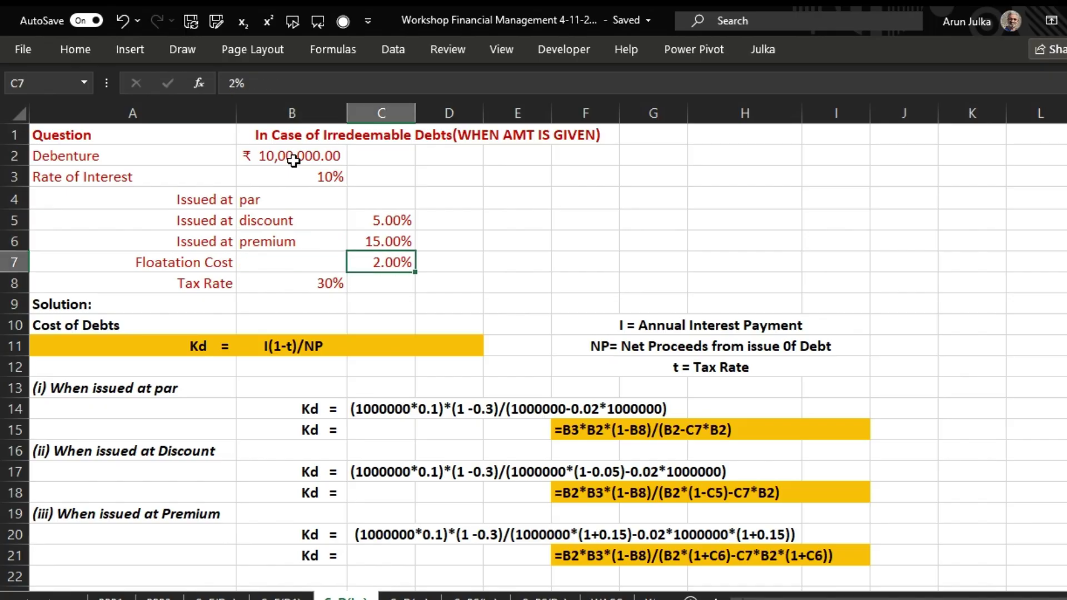
{"action": "key", "text": "Left"}
{"action": "key", "text": "Down"}
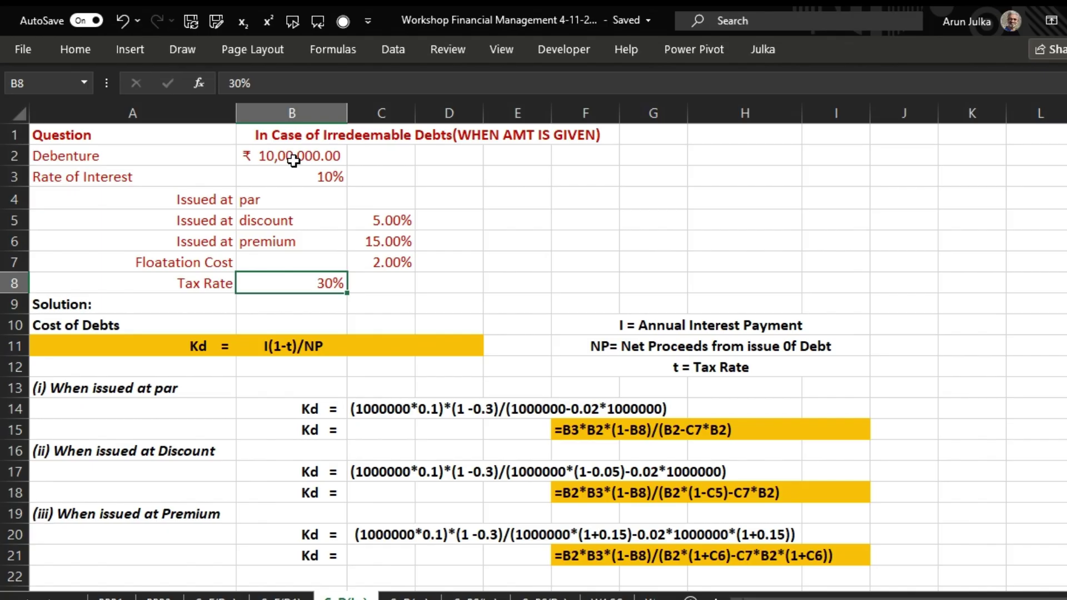
- In C15, start the Kd formula with the after-tax interest =B3*B2*(1-B8)/
{"action": "left_click", "coordinate": [365, 437]}
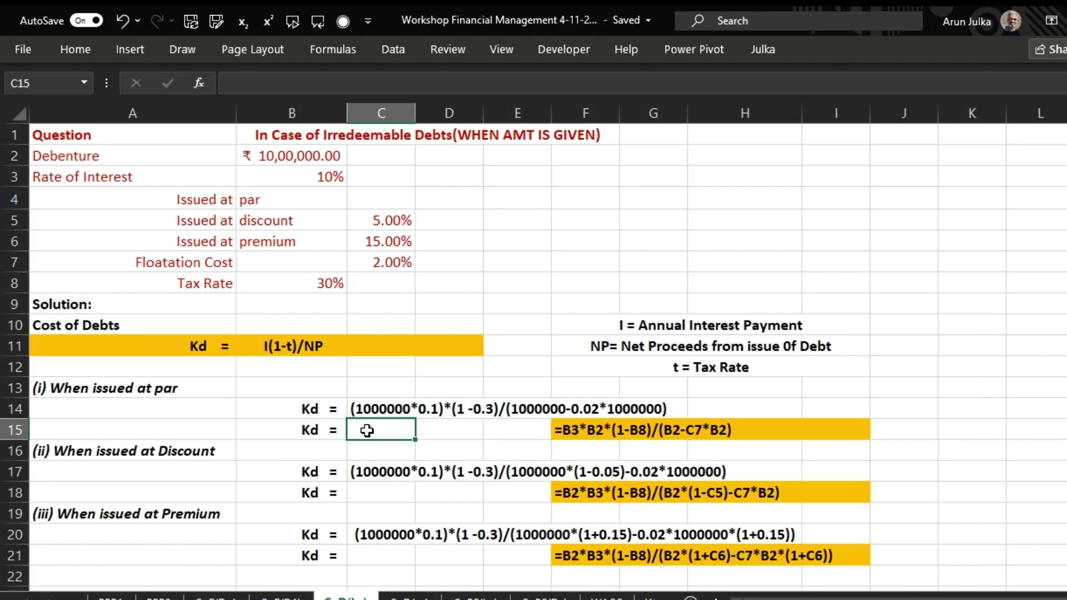
{"action": "type", "text": "="}
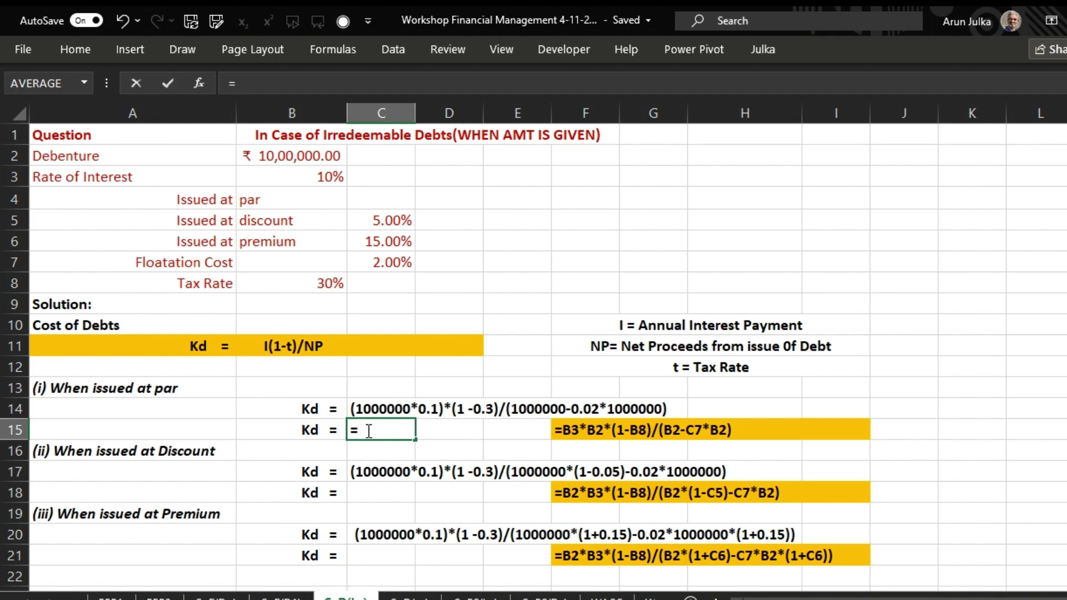
{"action": "left_click", "coordinate": [314, 177]}
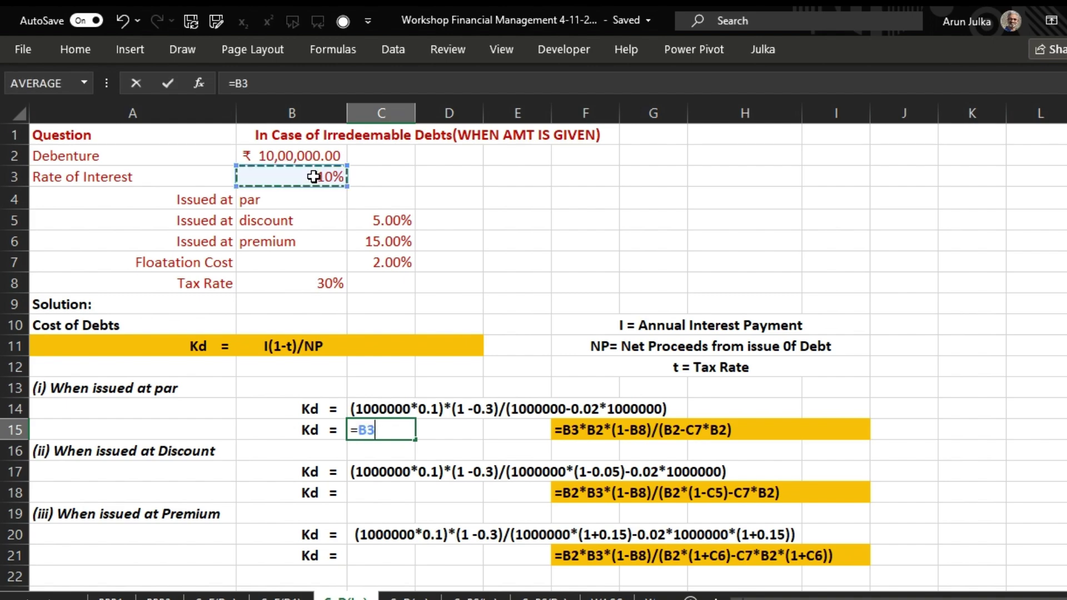
{"action": "type", "text": "*"}
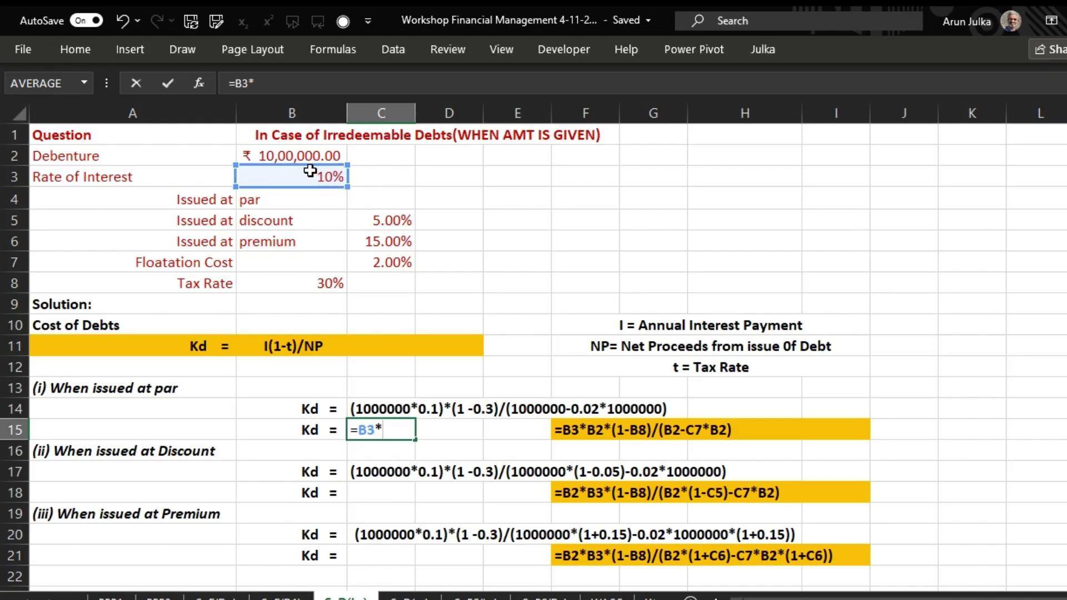
{"action": "left_click", "coordinate": [301, 157]}
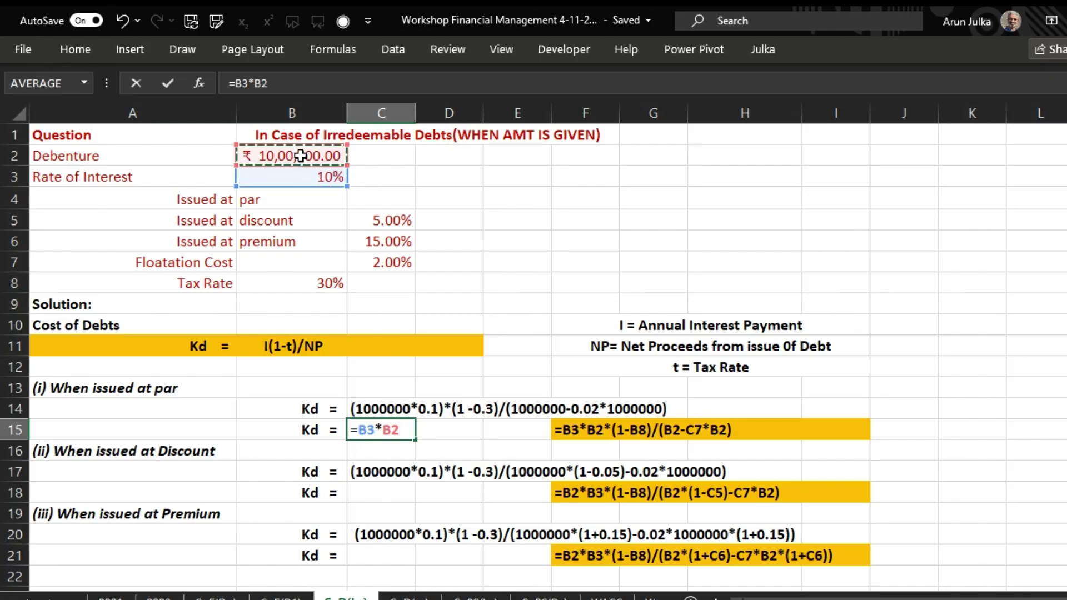
{"action": "type", "text": "*("}
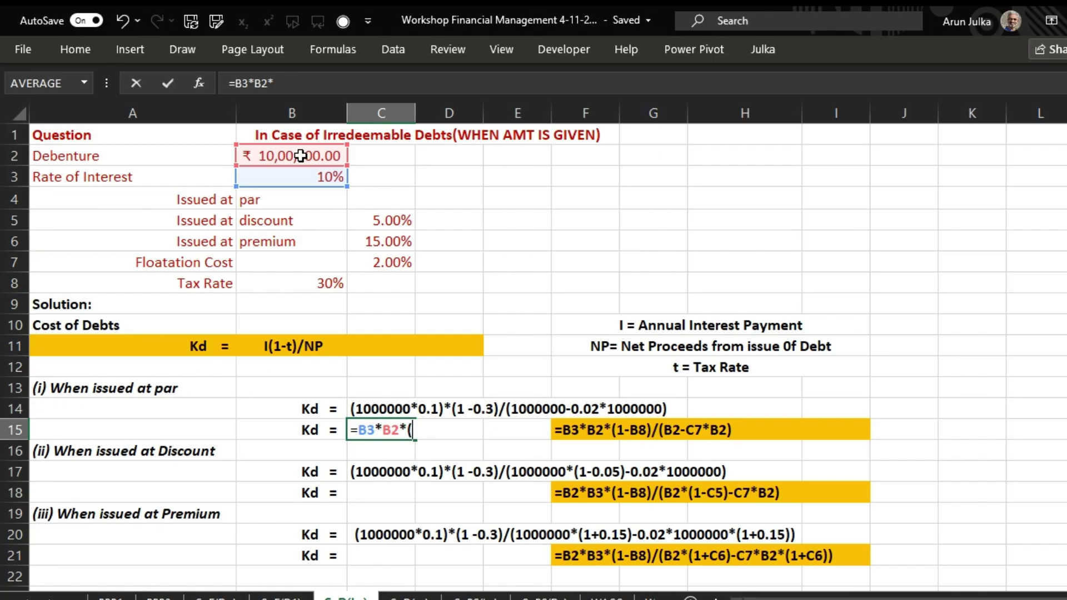
{"action": "type", "text": "1-"}
{"action": "left_click", "coordinate": [309, 286]}
{"action": "type", "text": ")"}
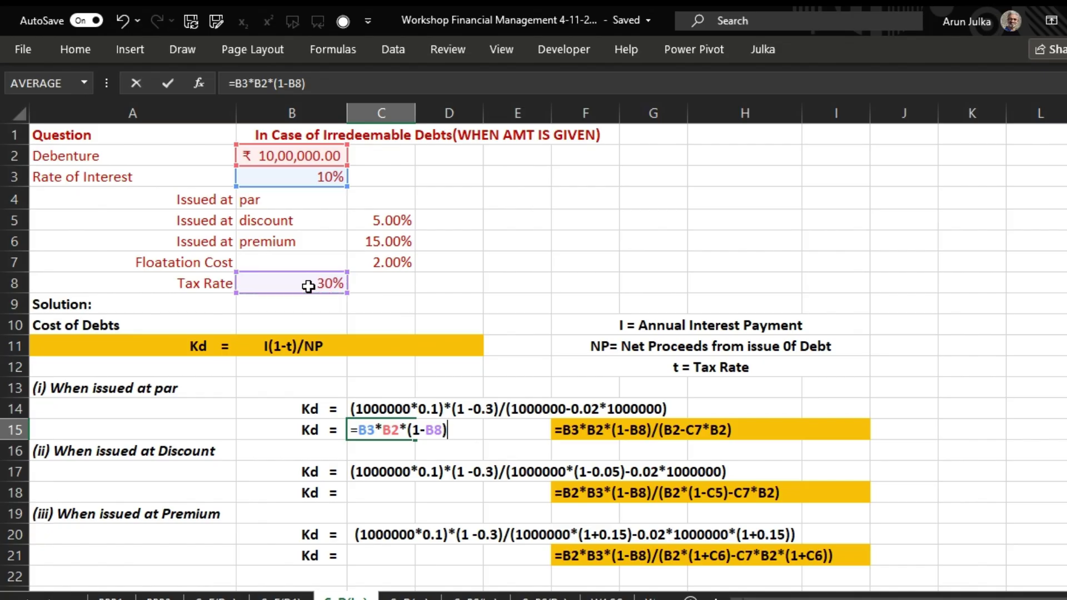
{"action": "type", "text": "/("}
- Divide by net proceeds (B2-C7*B2) and commit, so C15 shows 7.14%
{"action": "left_click", "coordinate": [255, 158]}
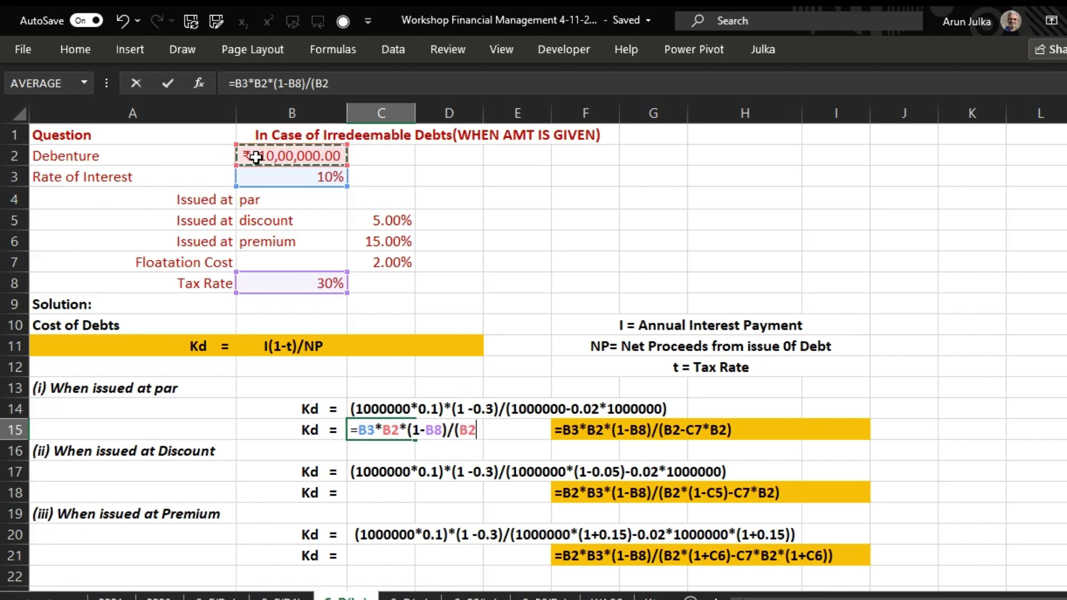
{"action": "type", "text": "-"}
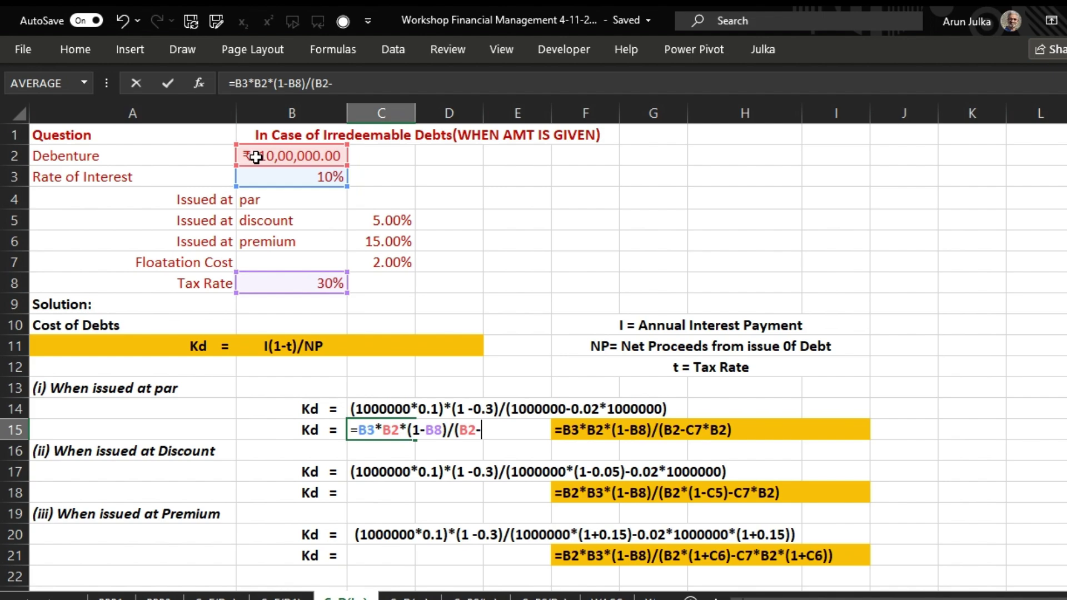
{"action": "left_click", "coordinate": [382, 264]}
{"action": "type", "text": "*"}
{"action": "left_click", "coordinate": [312, 155]}
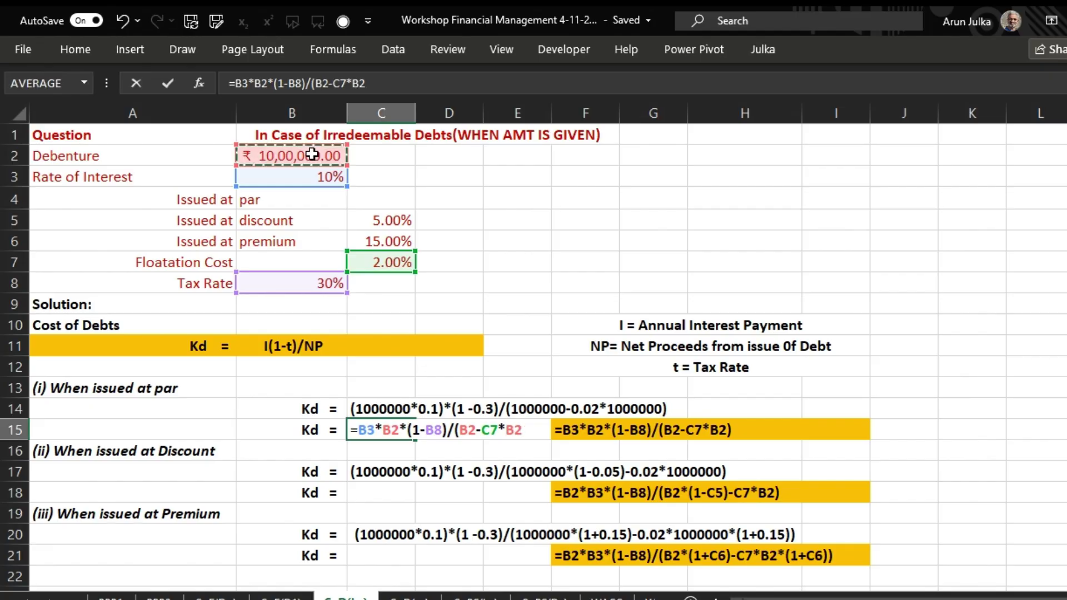
{"action": "type", "text": ")"}
{"action": "key", "text": "Return"}
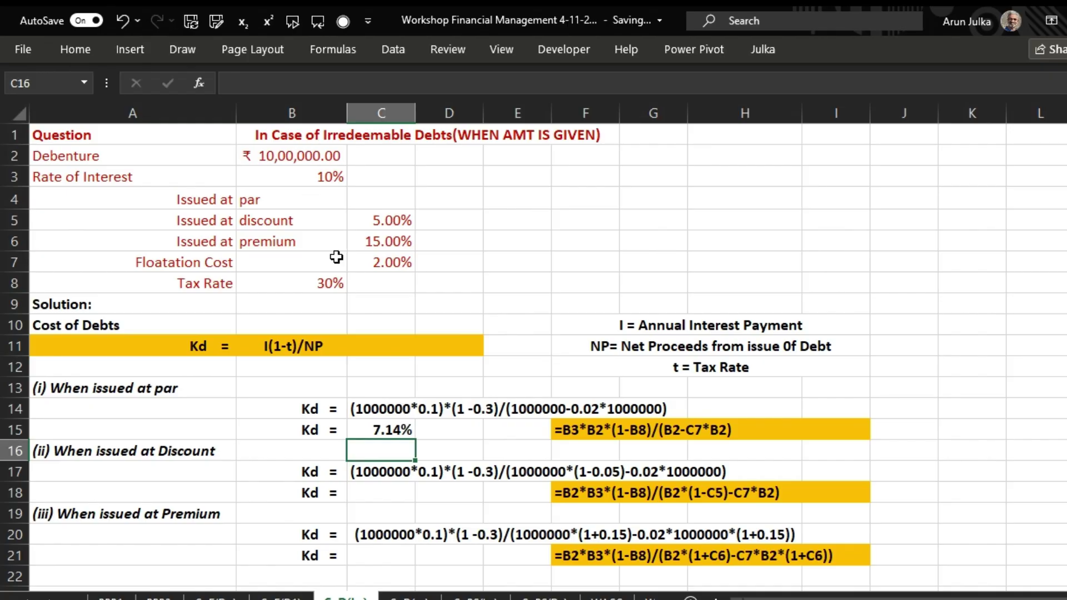
- In C18, begin the discount-case formula with after-tax interest =B3*B2*(1-B8)/
{"action": "left_click", "coordinate": [381, 498]}
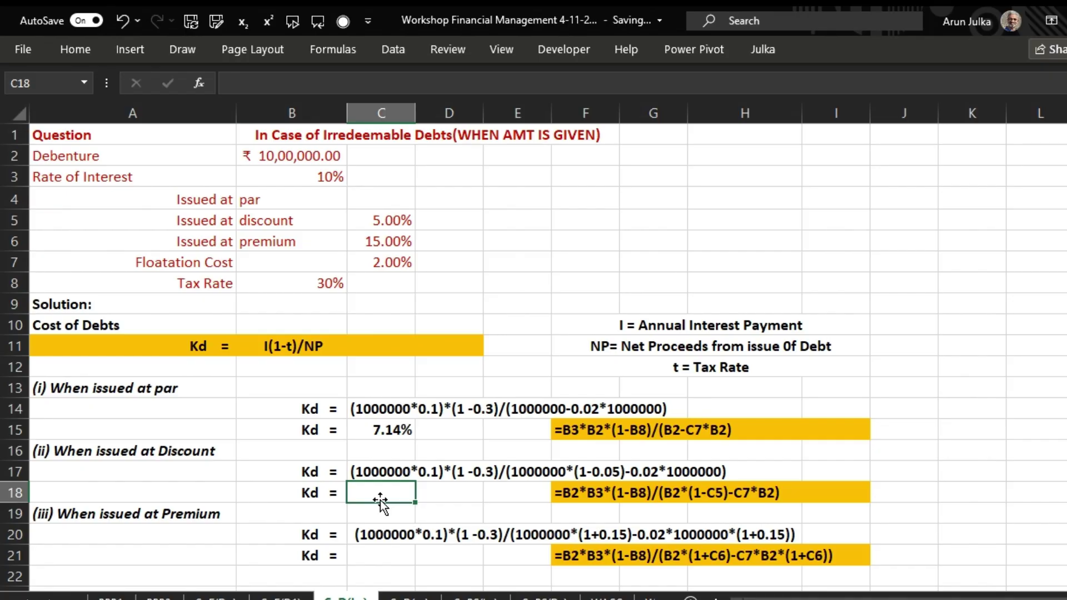
{"action": "type", "text": "="}
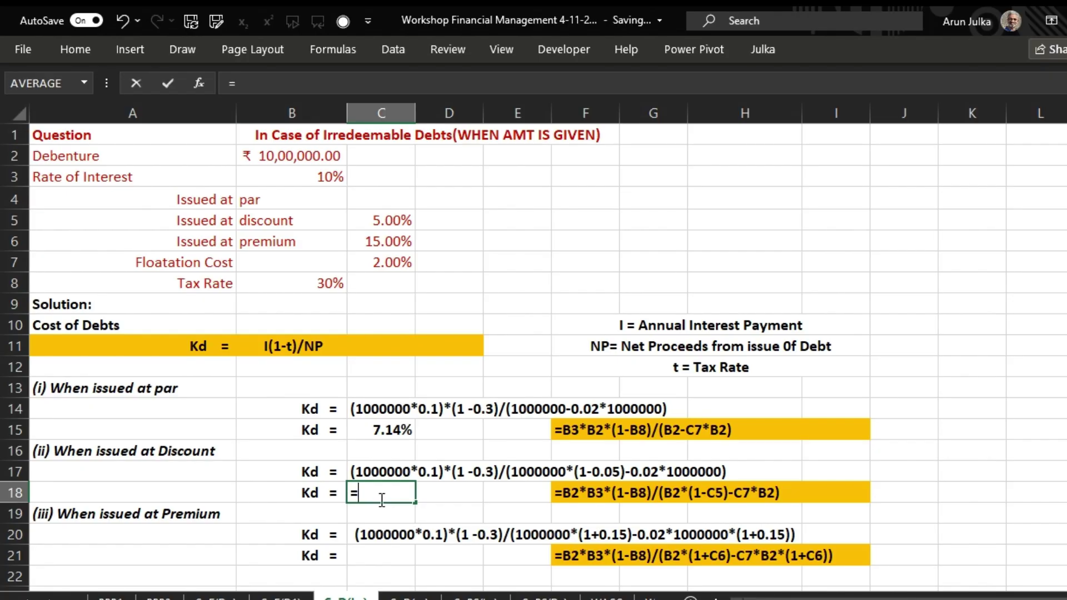
{"action": "left_click", "coordinate": [314, 177]}
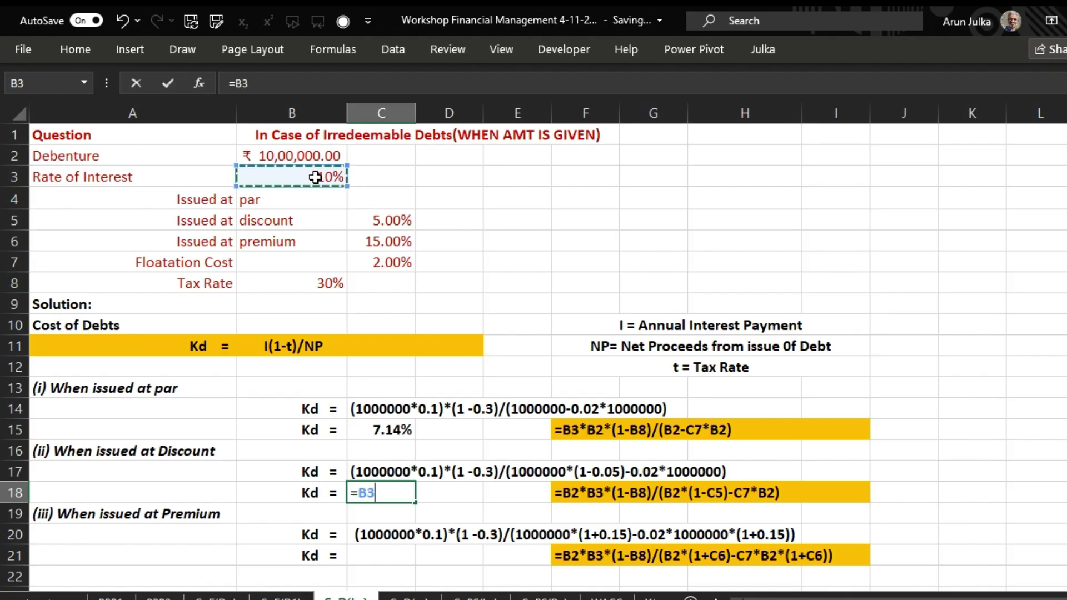
{"action": "type", "text": "*"}
{"action": "left_click", "coordinate": [301, 153]}
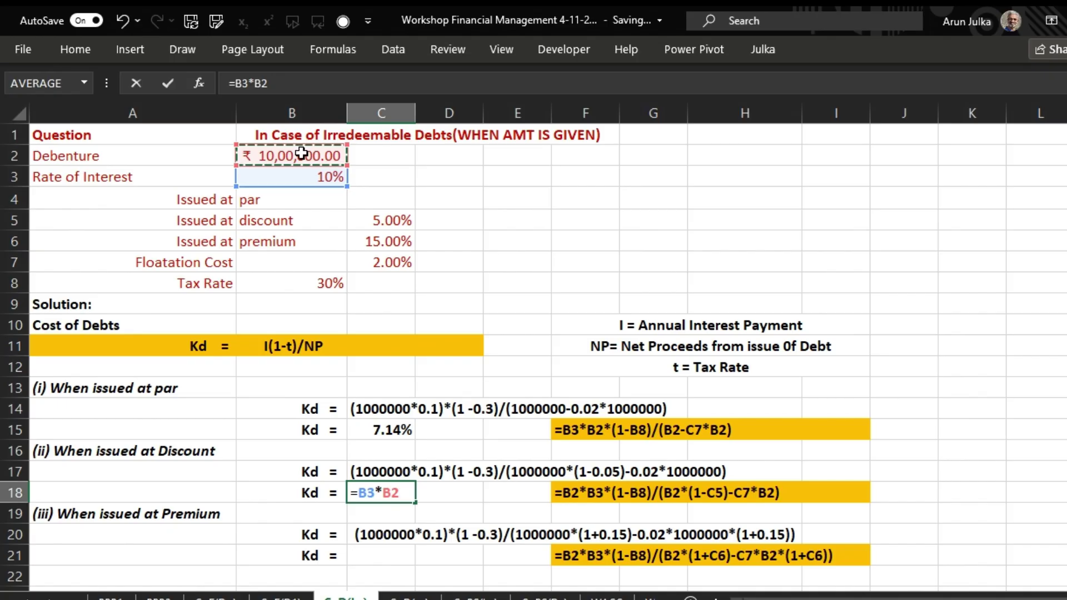
{"action": "type", "text": "*("}
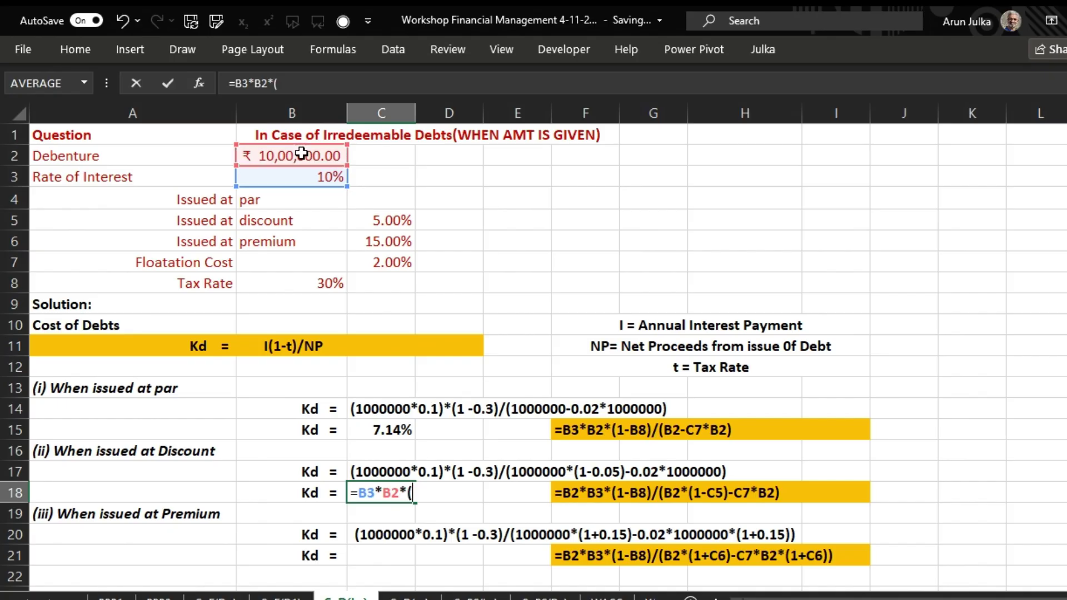
{"action": "type", "text": "1-"}
{"action": "left_click", "coordinate": [320, 285]}
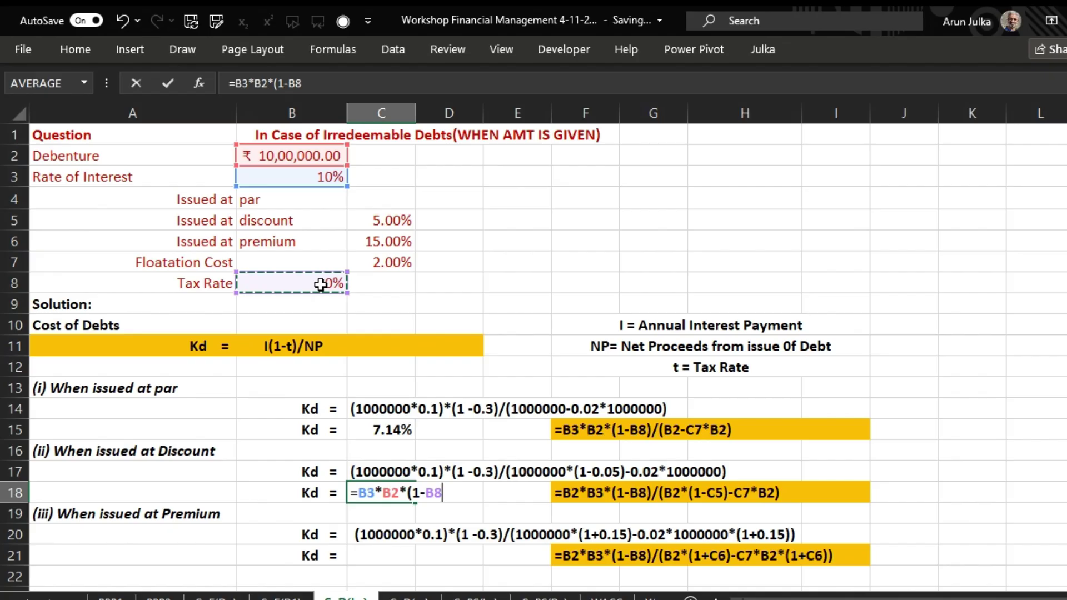
{"action": "type", "text": ")/"}
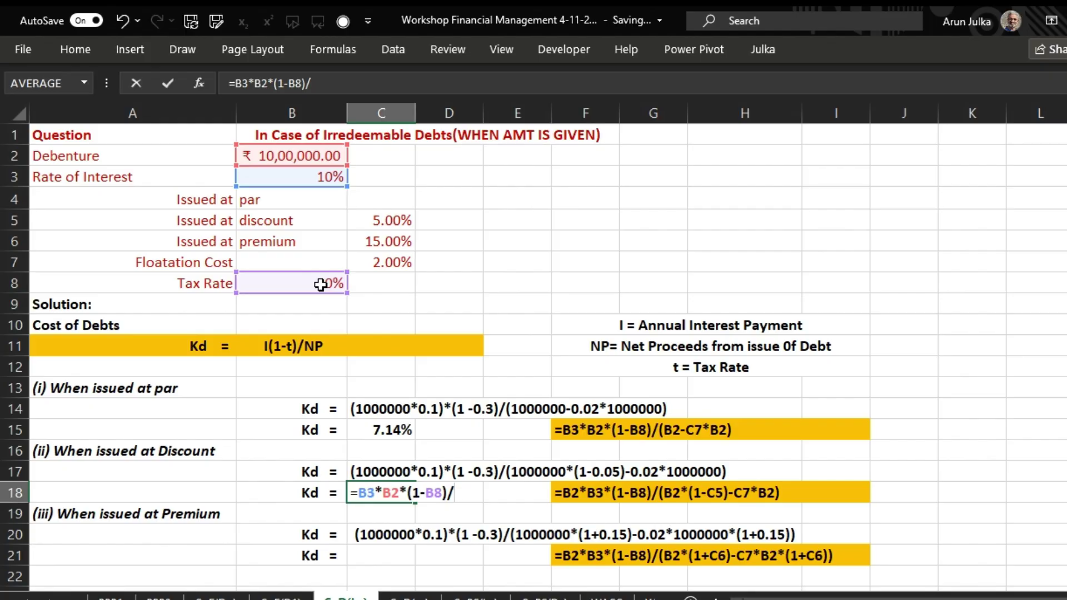
- Complete the denominator (B2*(1-C5)-C7*B2) for discounted net proceeds and commit the formula
{"action": "type", "text": "("}
{"action": "left_click", "coordinate": [295, 157]}
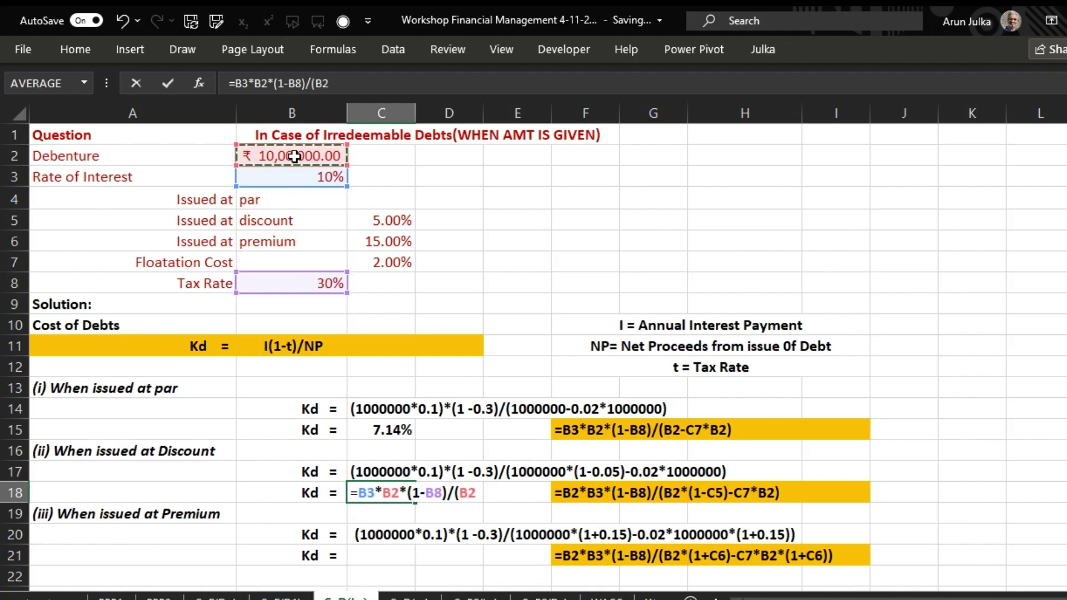
{"action": "type", "text": "*"}
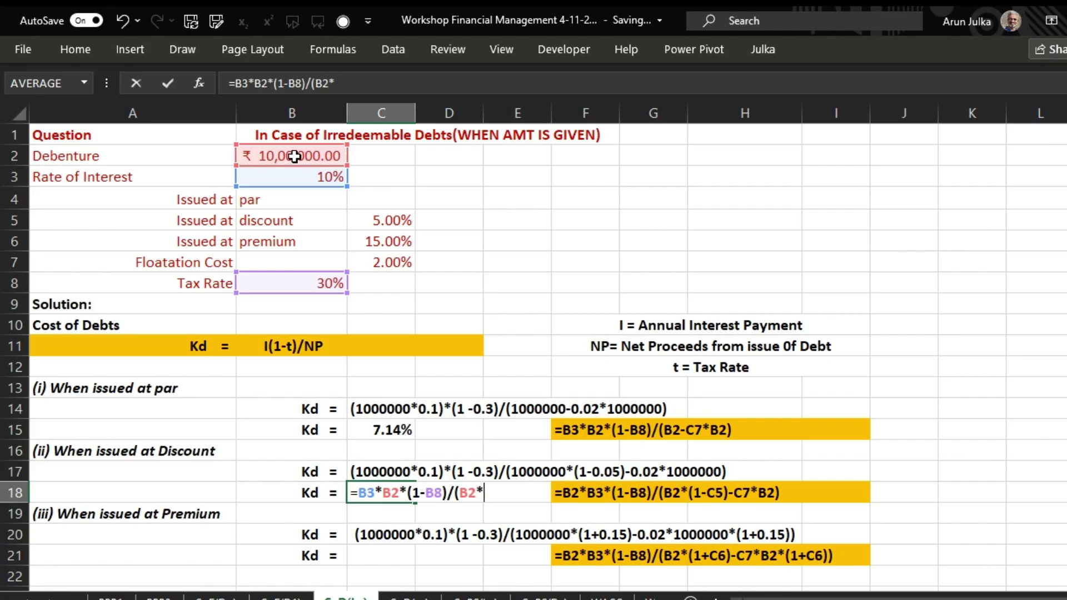
{"action": "type", "text": "(1-"}
{"action": "left_click", "coordinate": [380, 223]}
{"action": "type", "text": ")"}
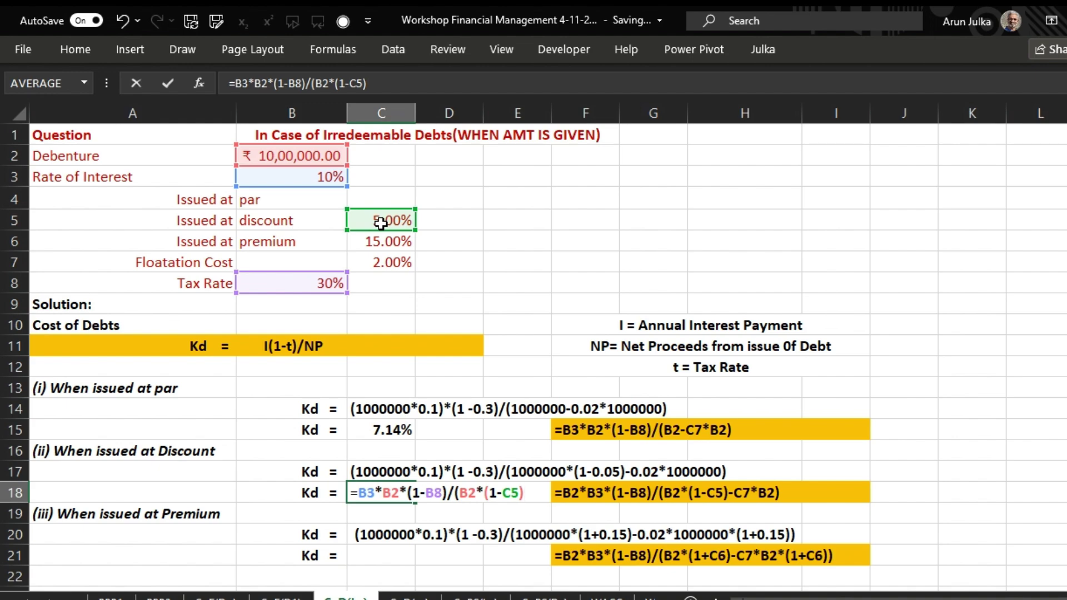
{"action": "type", "text": "-"}
{"action": "left_click", "coordinate": [381, 222]}
{"action": "left_click", "coordinate": [380, 263]}
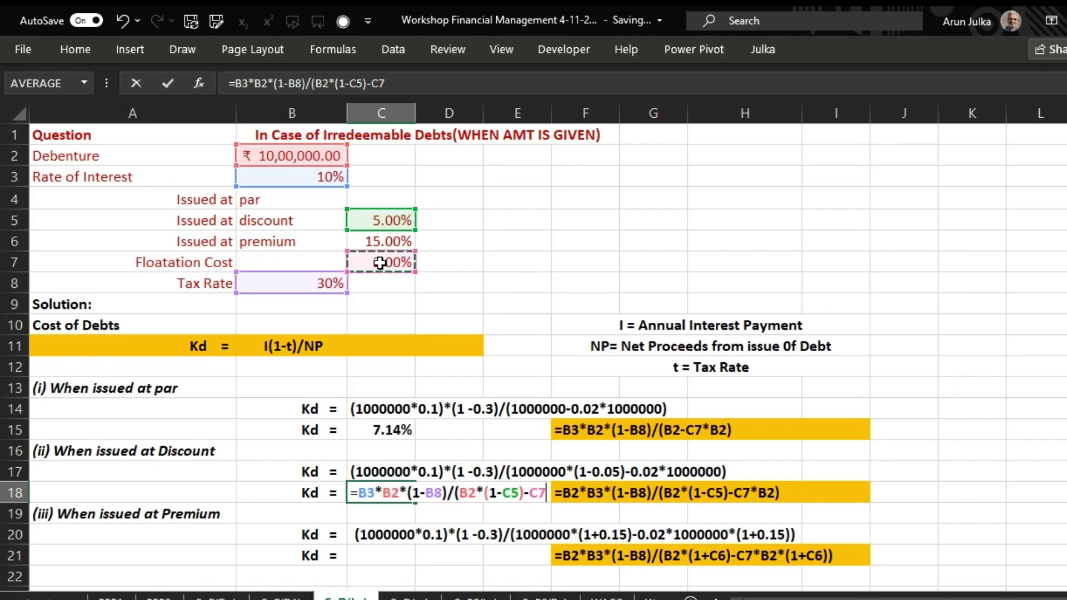
{"action": "type", "text": "*"}
{"action": "left_click", "coordinate": [314, 156]}
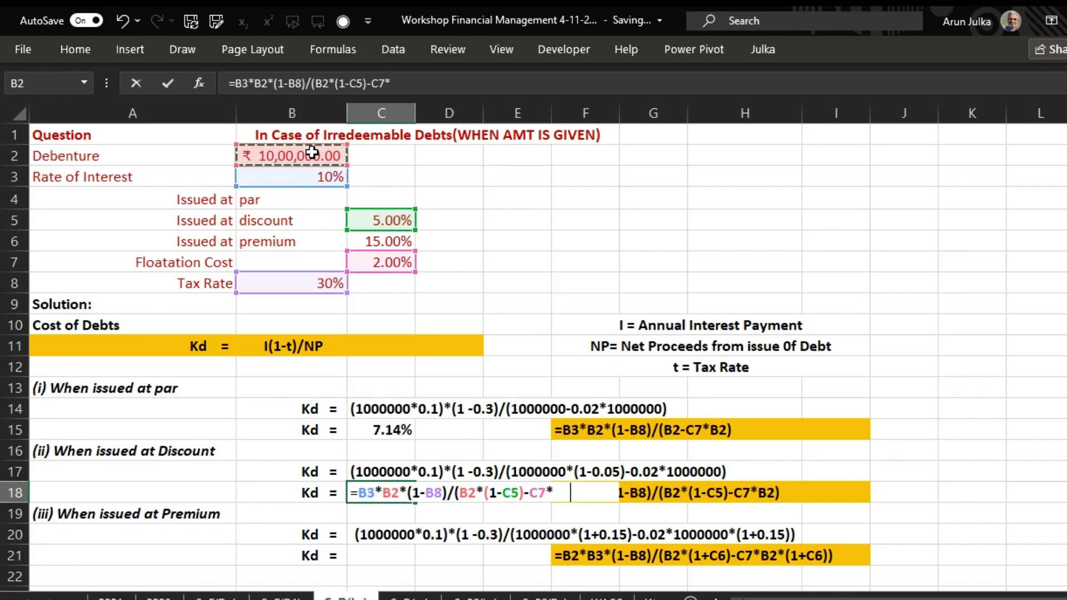
{"action": "type", "text": ")"}
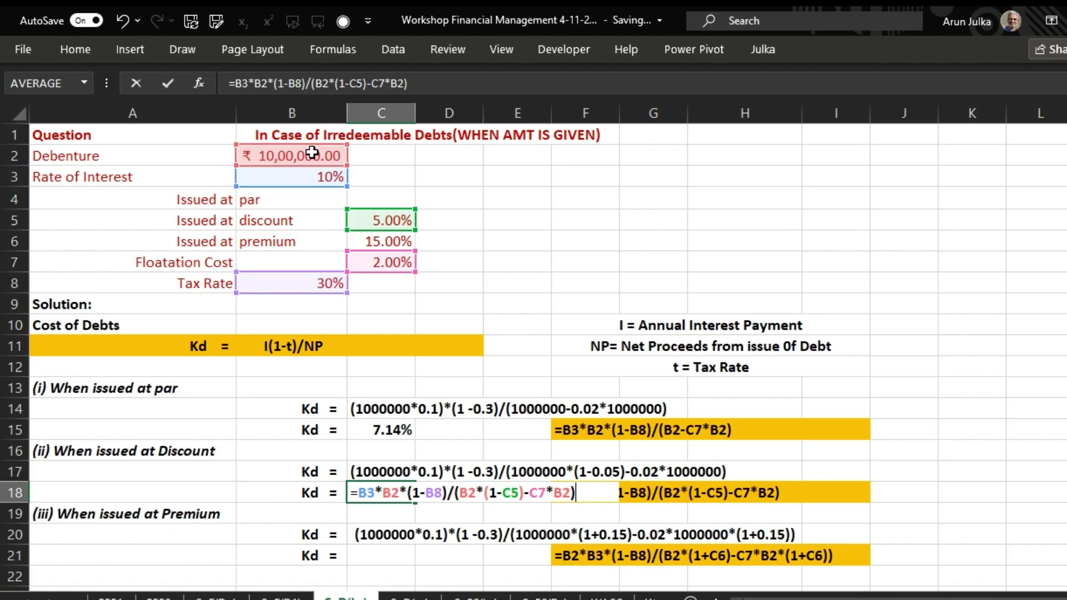
{"action": "key", "text": "Return"}
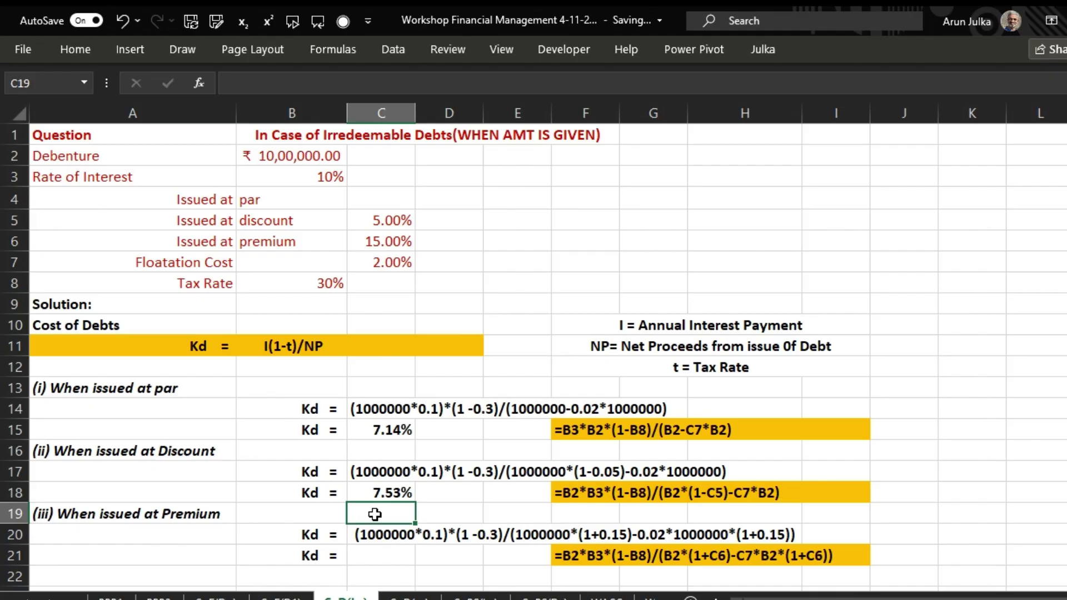
{"action": "left_click", "coordinate": [383, 555]}
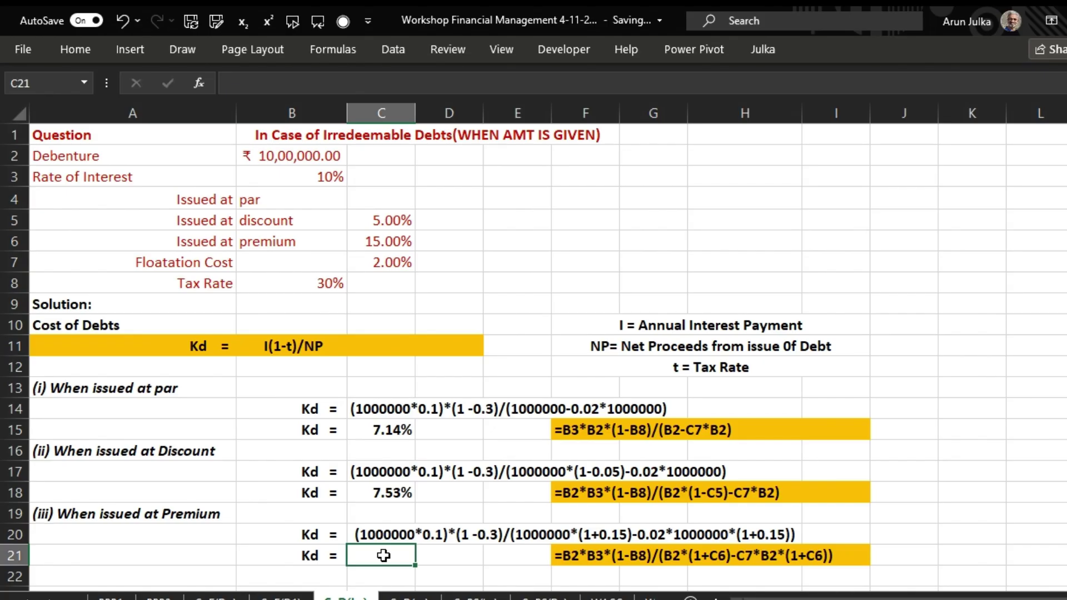
- In C21, begin the premium-case formula with after-tax interest =B3*B2*(1-B8)/
{"action": "type", "text": "="}
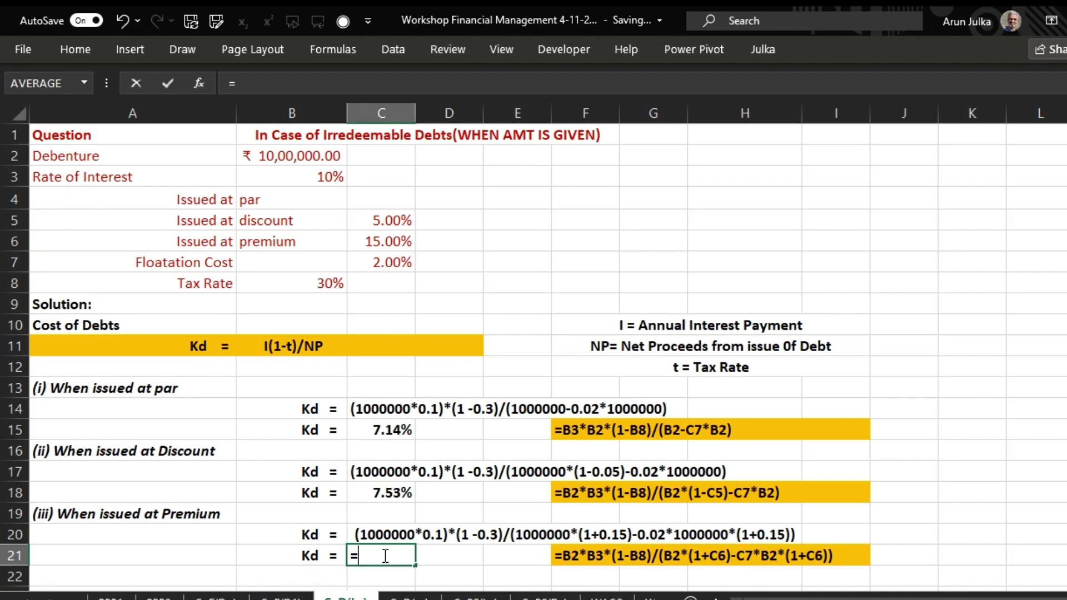
{"action": "left_click", "coordinate": [321, 176]}
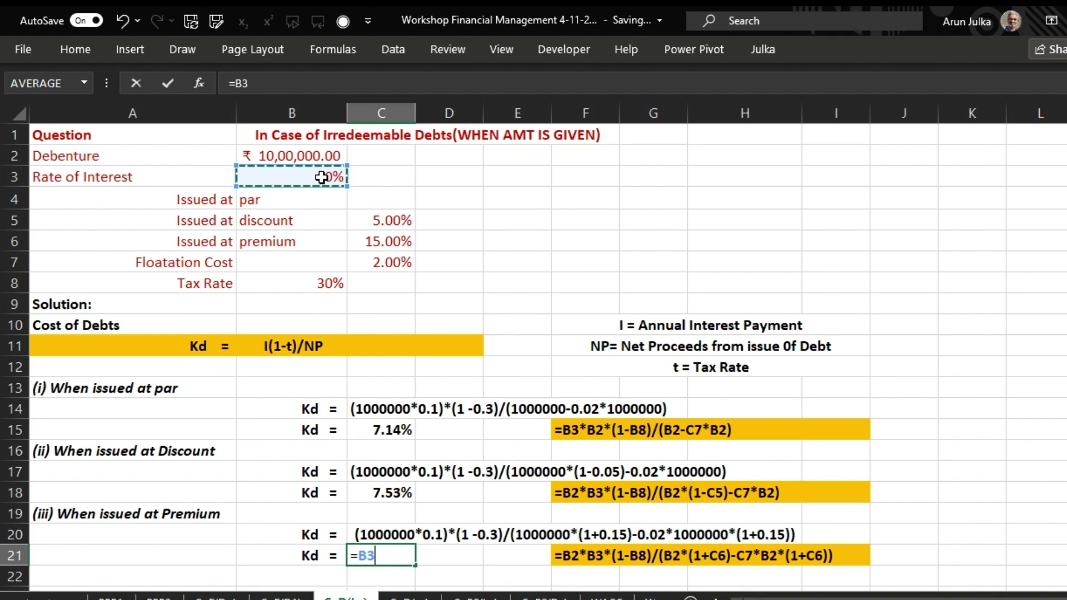
{"action": "type", "text": "*"}
{"action": "left_click", "coordinate": [309, 156]}
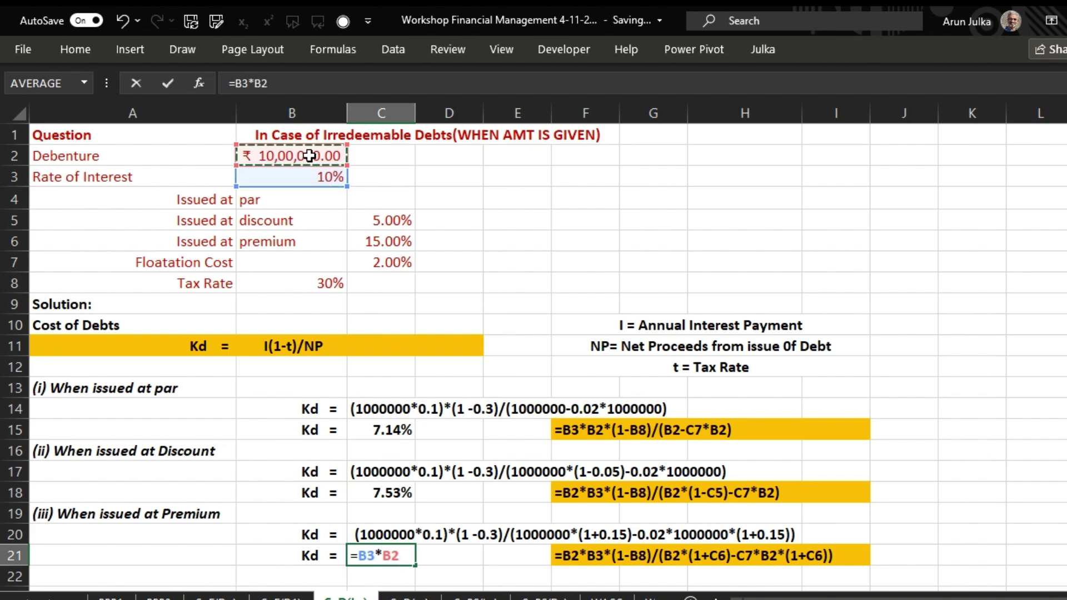
{"action": "type", "text": "*(1-"}
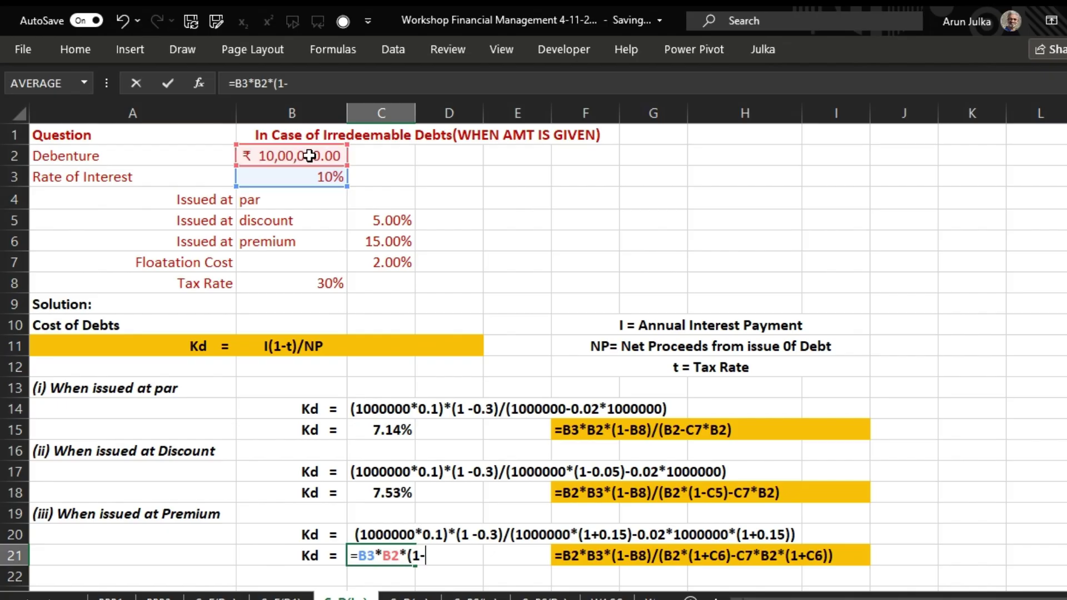
{"action": "left_click", "coordinate": [317, 280]}
{"action": "type", "text": ")/"}
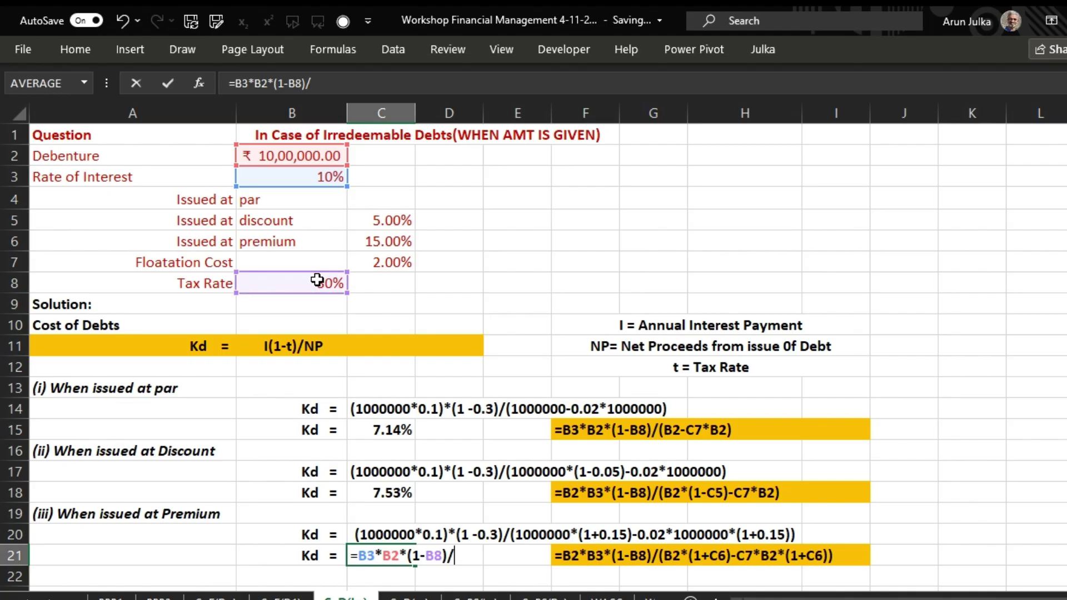
{"action": "type", "text": "("}
- Complete the denominator (B2*(1+C6)-C7*B2*(1+C6)) and commit, so C21 shows 6.21%
{"action": "left_click", "coordinate": [281, 157]}
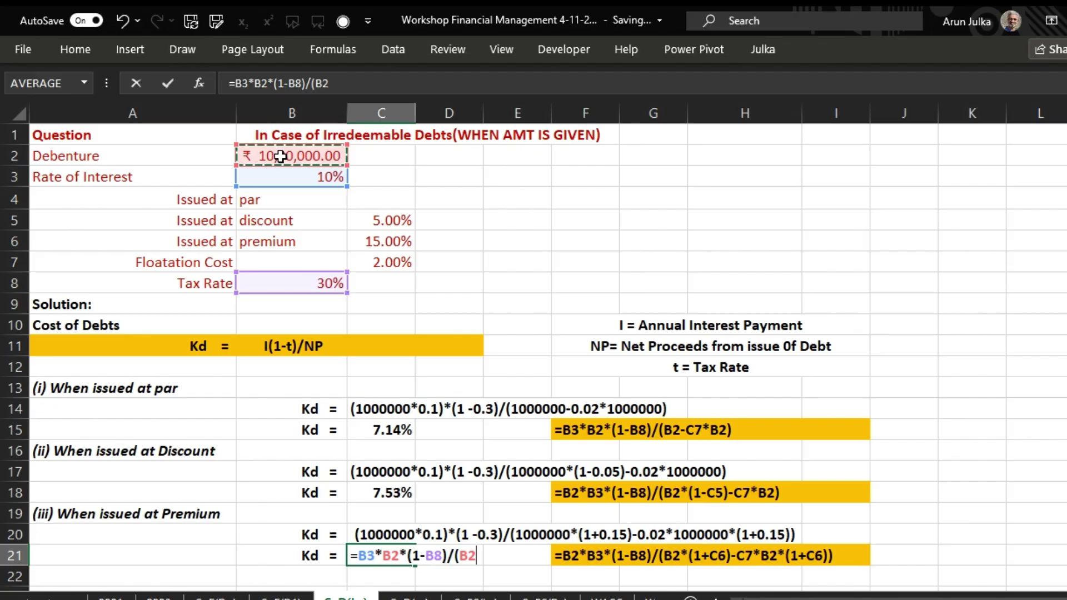
{"action": "type", "text": "*"}
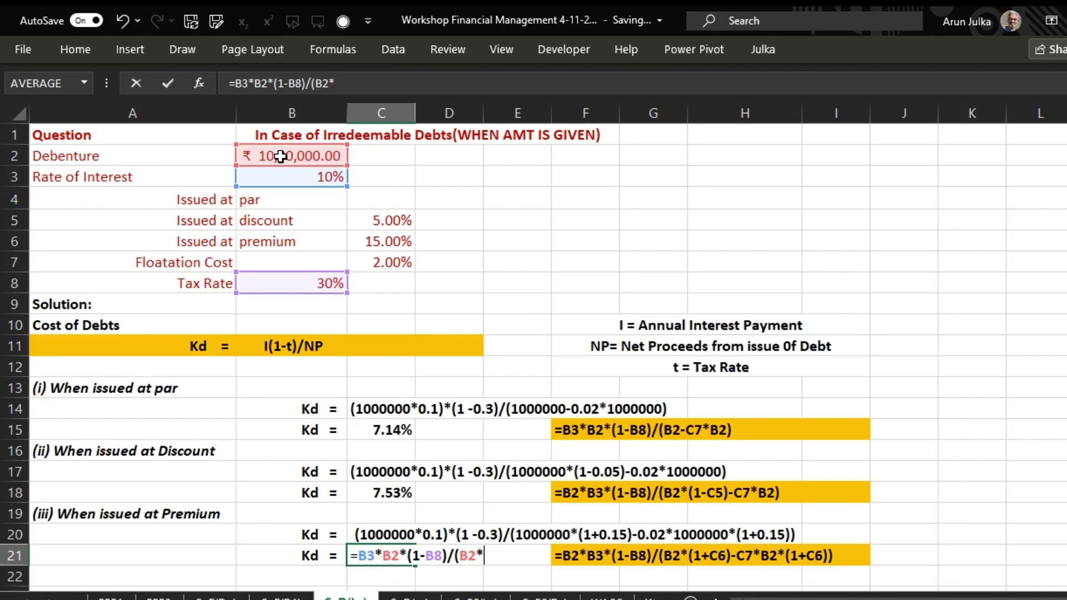
{"action": "type", "text": "(1+c"}
{"action": "key", "text": "BackSpace"}
{"action": "left_click", "coordinate": [393, 244]}
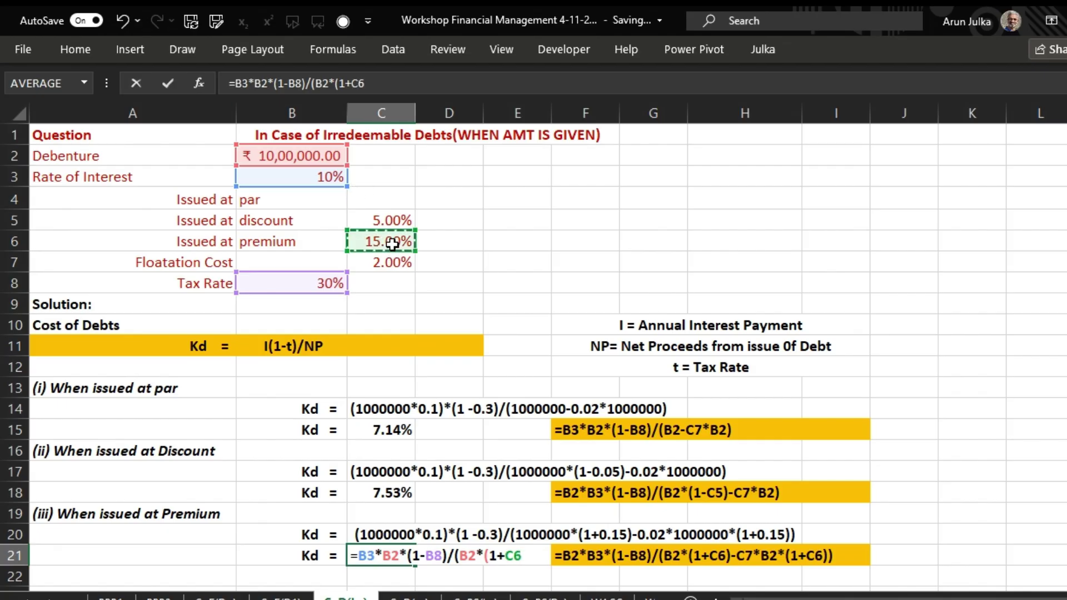
{"action": "type", "text": ")-"}
{"action": "left_click", "coordinate": [380, 260]}
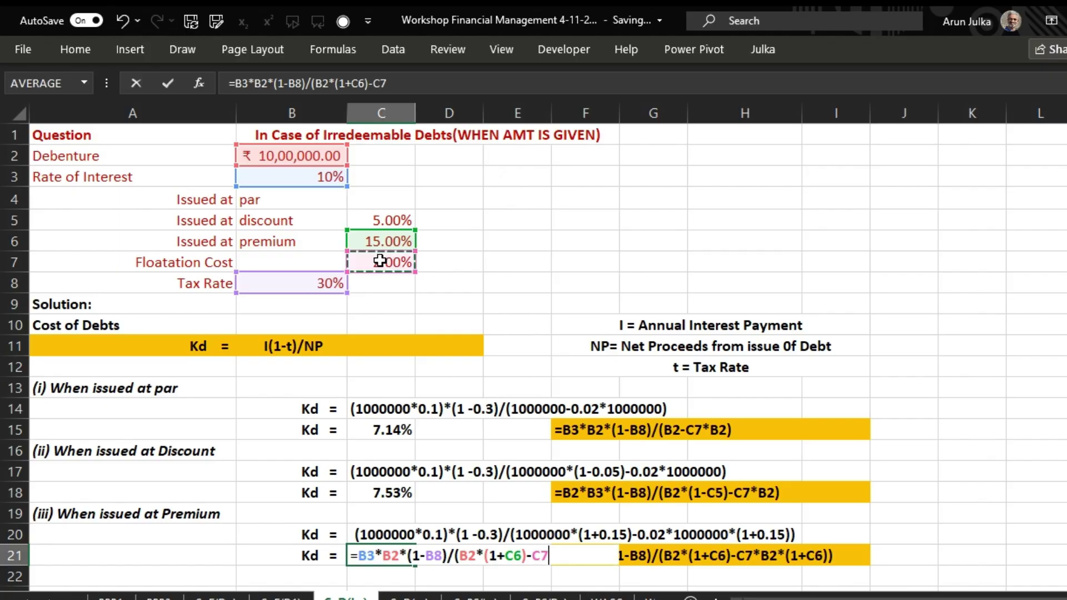
{"action": "type", "text": "*"}
{"action": "left_click", "coordinate": [305, 155]}
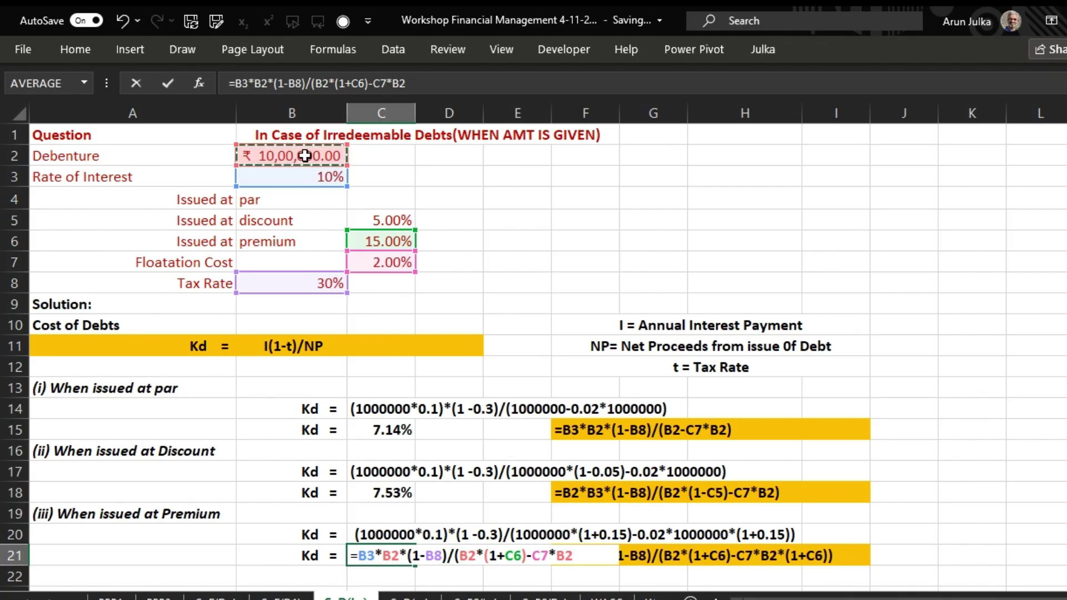
{"action": "type", "text": "*(1"}
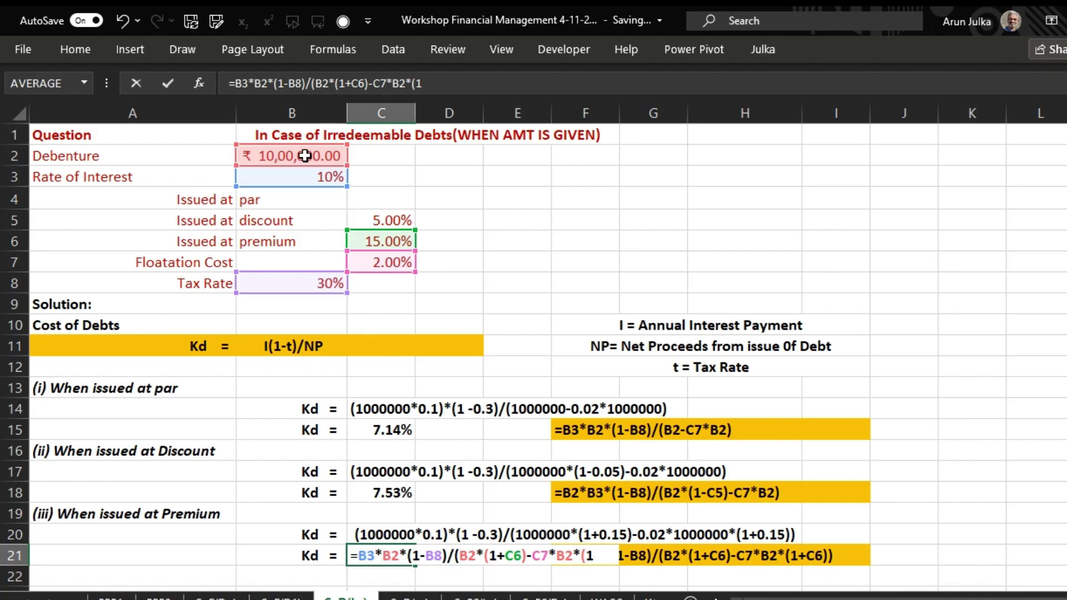
{"action": "type", "text": "+"}
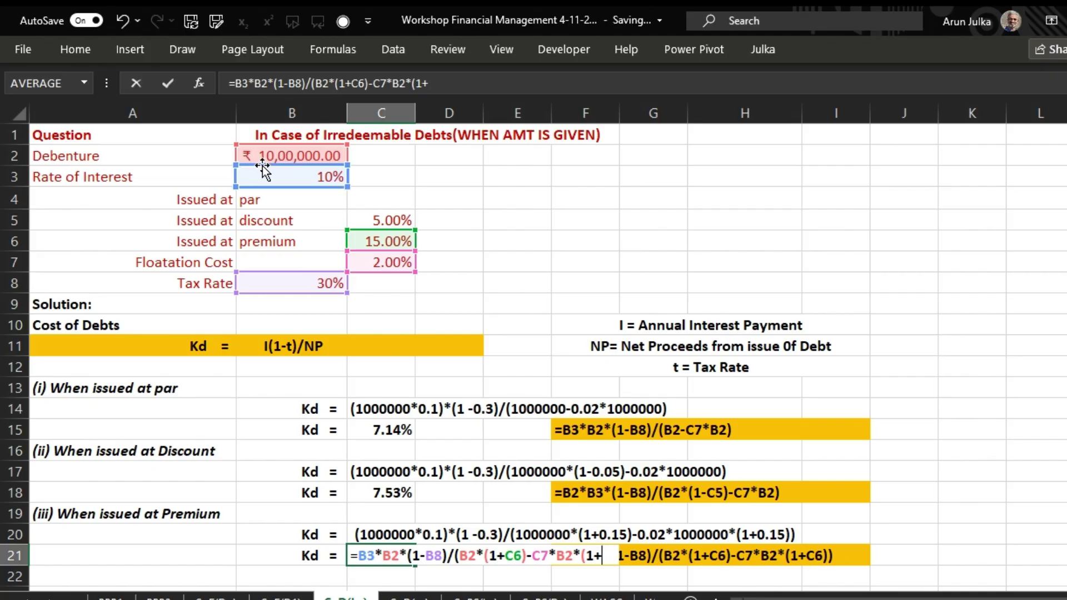
{"action": "left_click", "coordinate": [384, 241]}
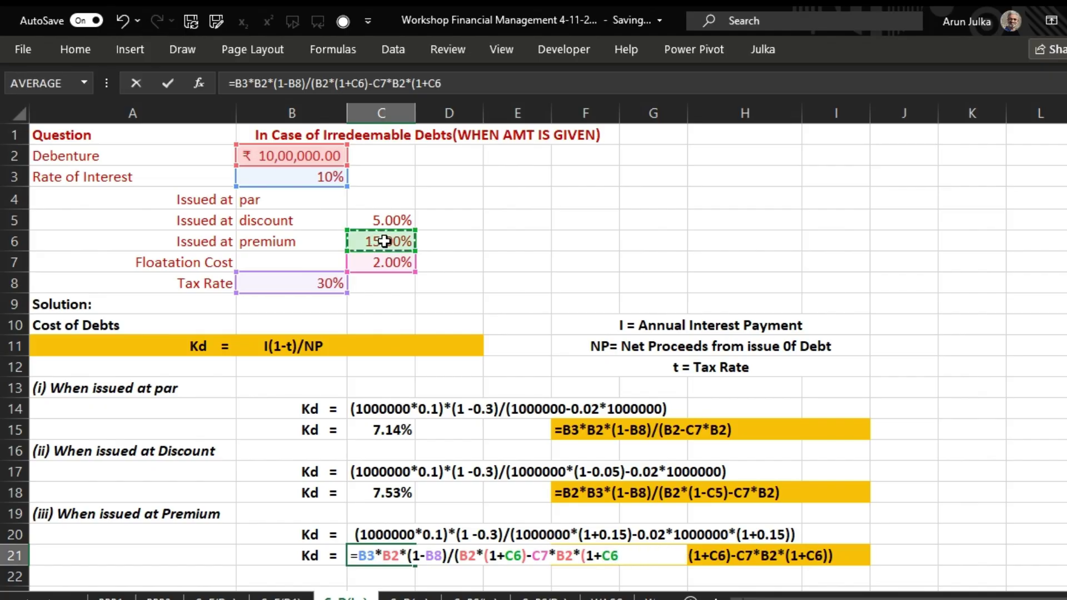
{"action": "type", "text": "))"}
{"action": "key", "text": "Return"}
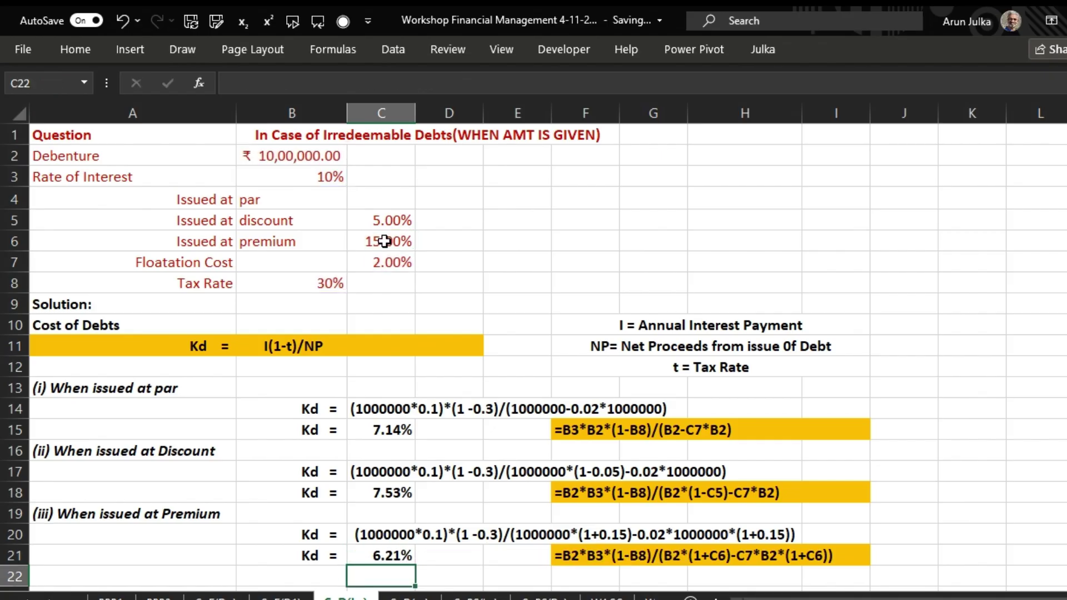